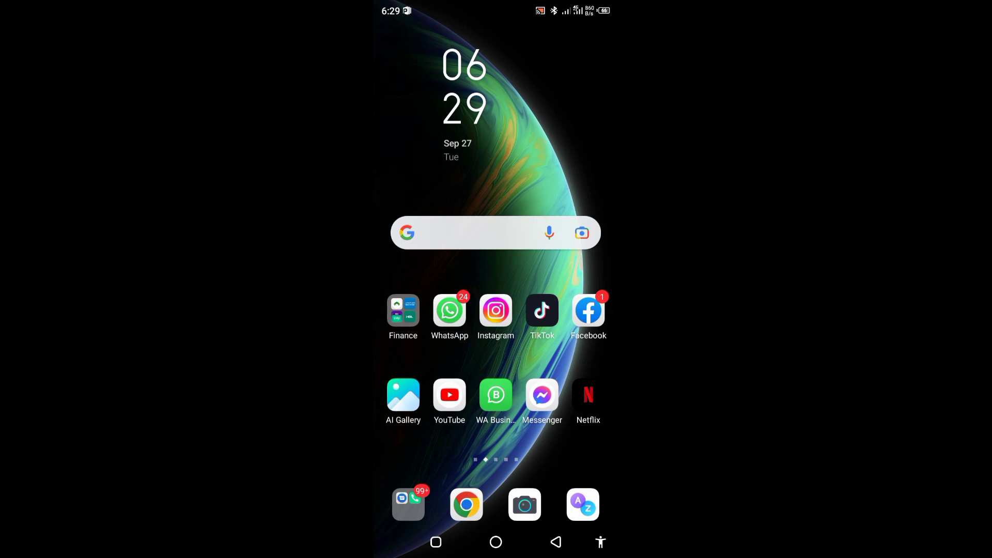
- Swipe to the next home-screen page and open the Google apps folder
left_click_drag(558, 357, 404, 356)
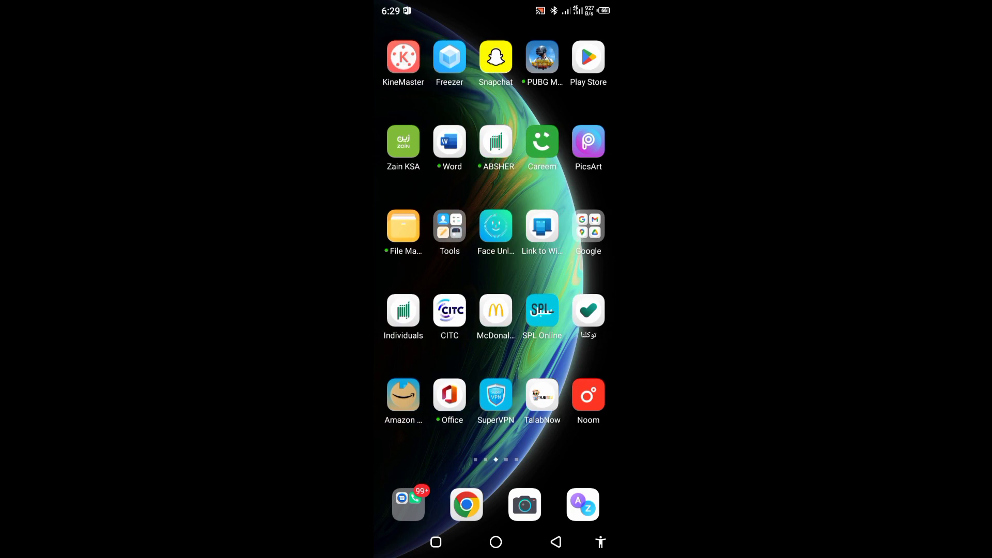
left_click(588, 227)
- Search the Play Store for 'nafath', finding GOV.SA and Absher but no Nafath app
left_click(556, 541)
left_click(588, 57)
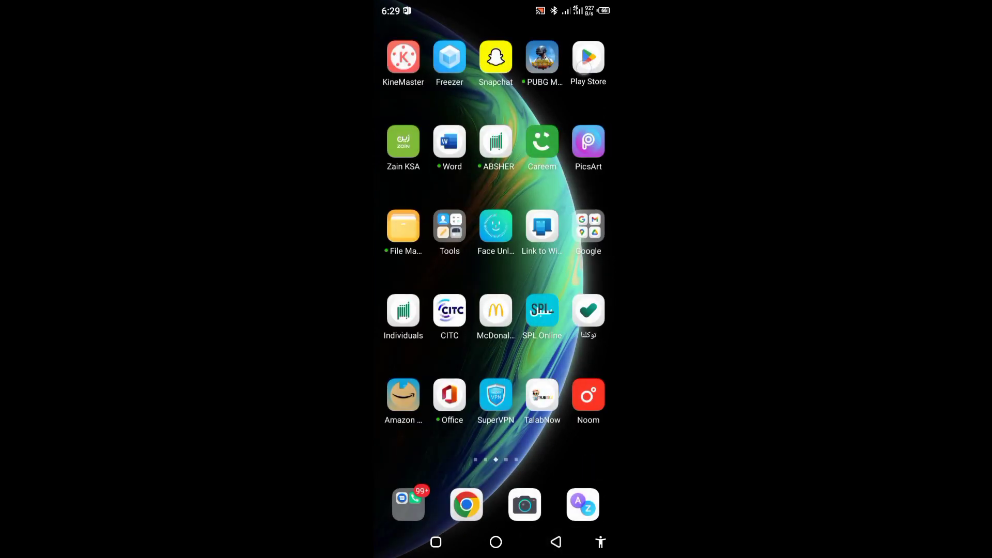
left_click(566, 40)
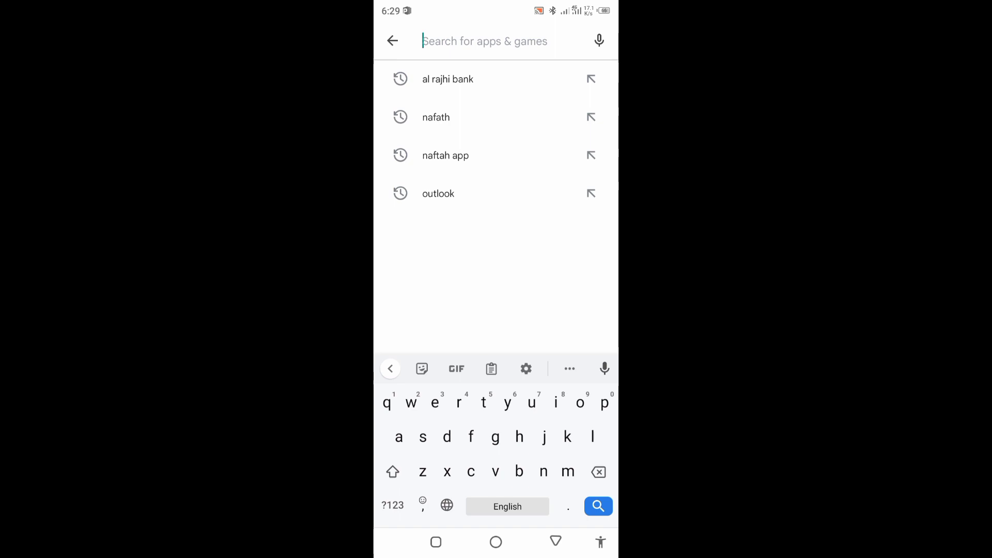
type("na")
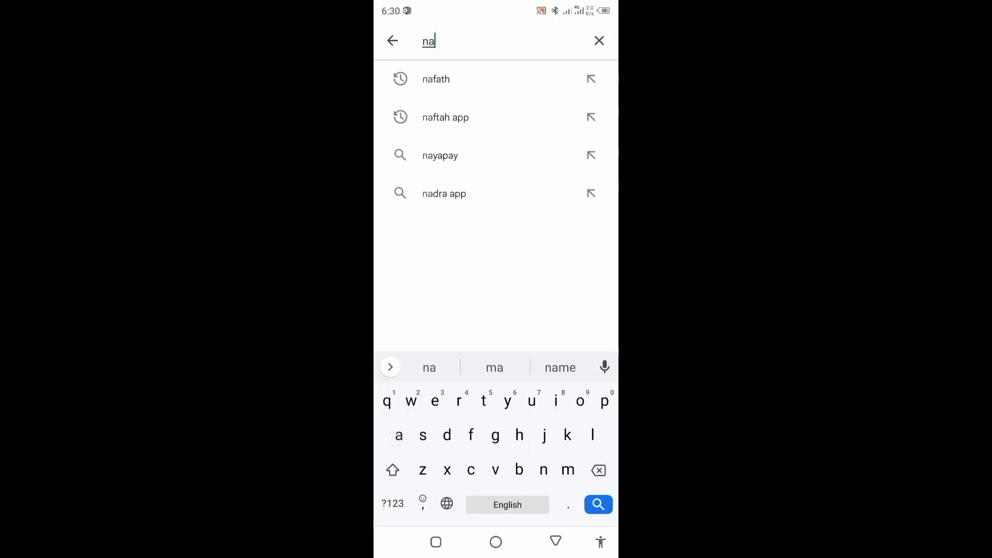
type("fat")
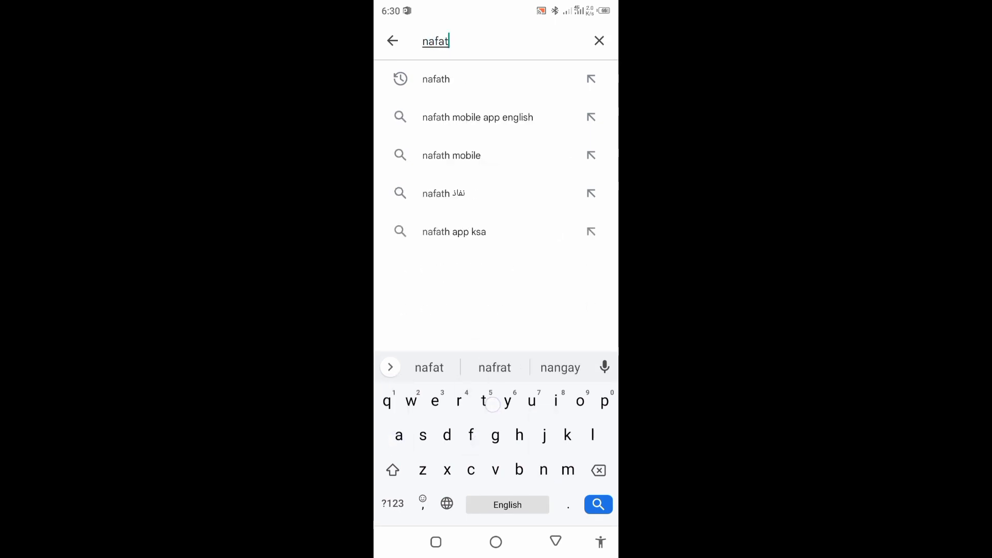
type("h")
left_click(503, 79)
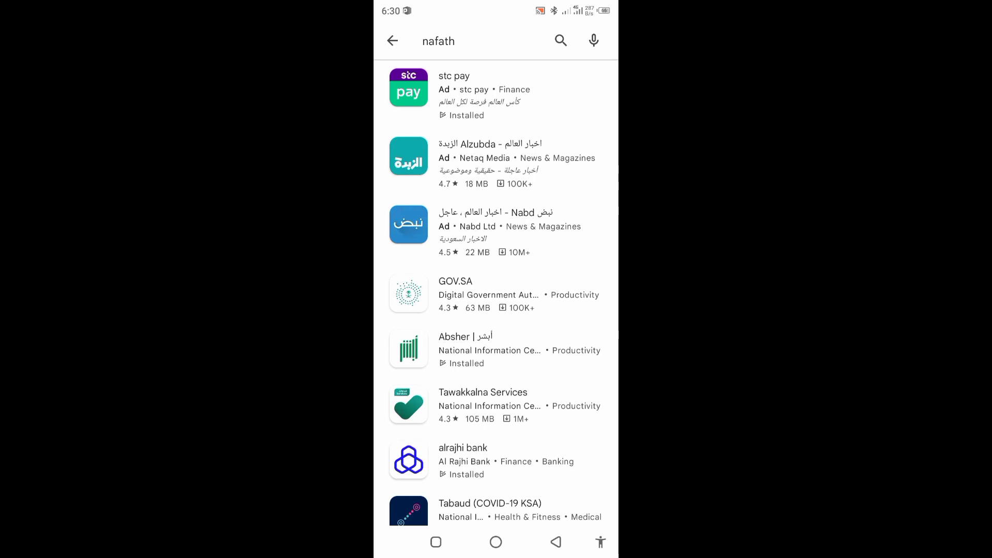
- Search Google in Chrome for 'nafath apk download', surfacing APKCombo results
left_click(495, 541)
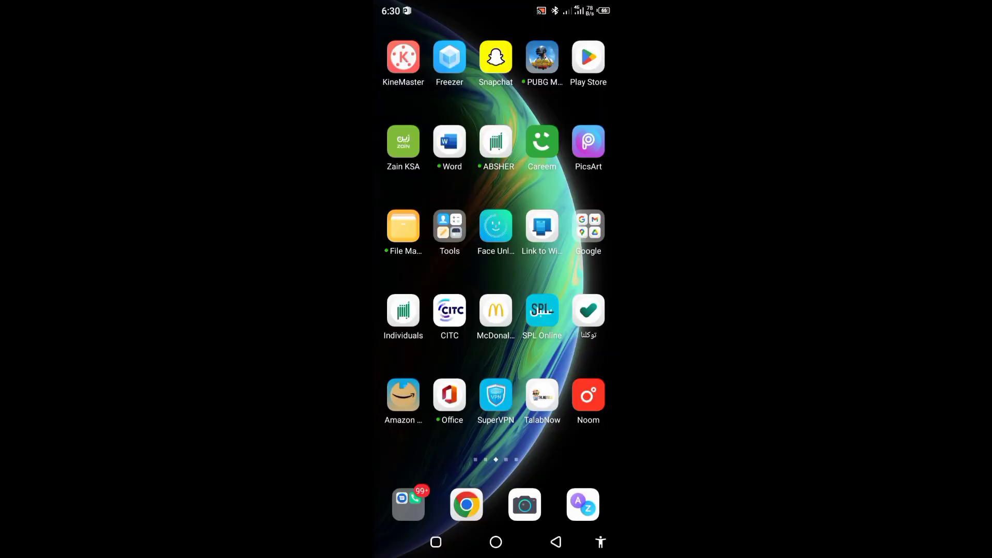
left_click(467, 506)
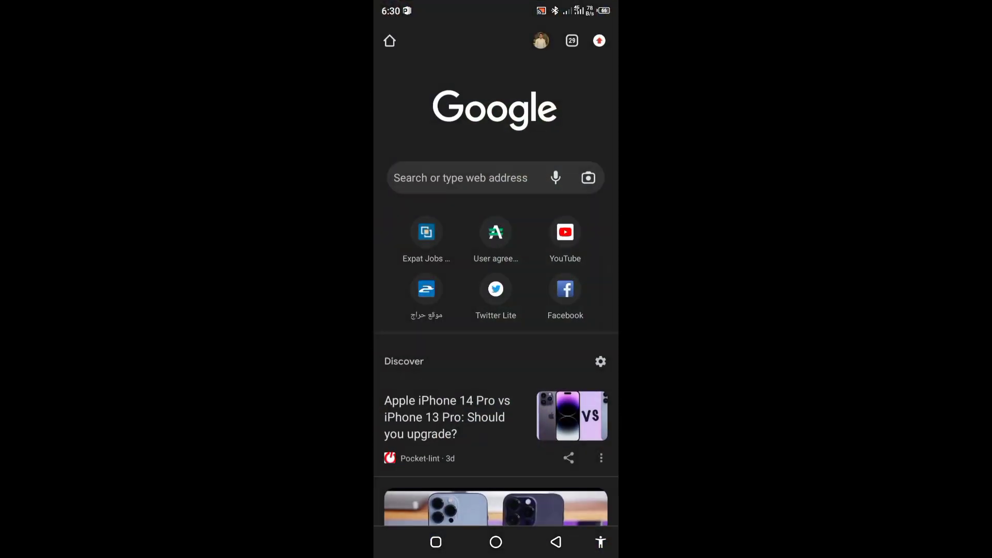
left_click(445, 178)
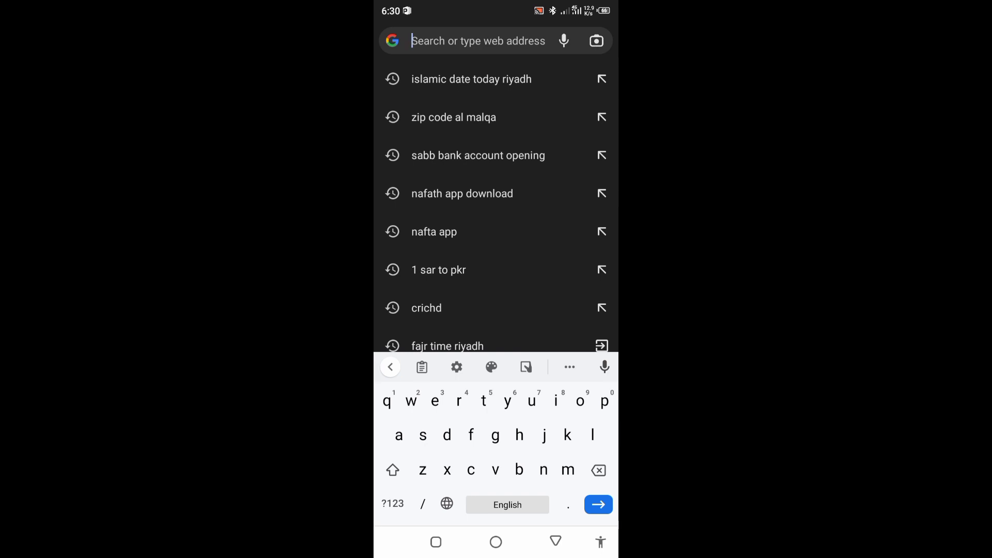
type("nafat")
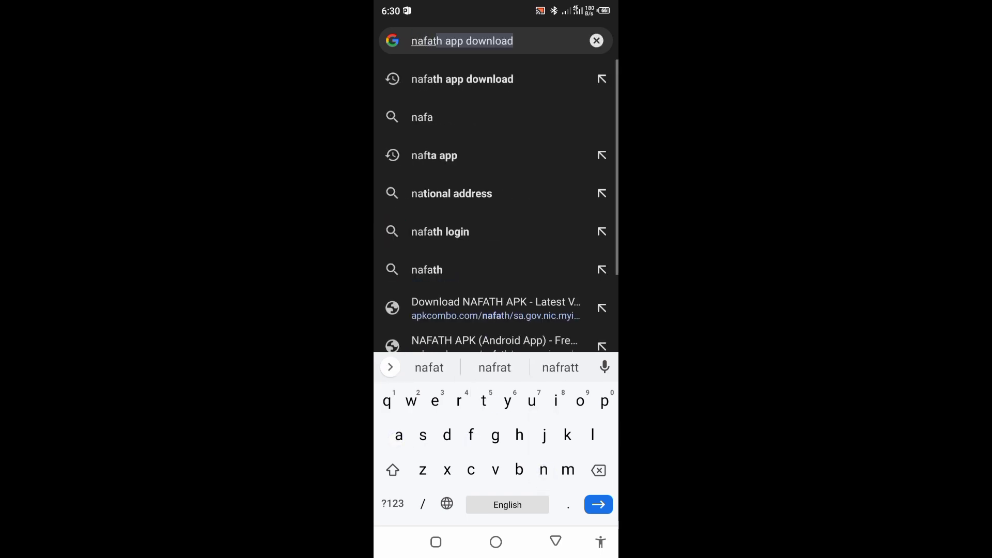
type("h")
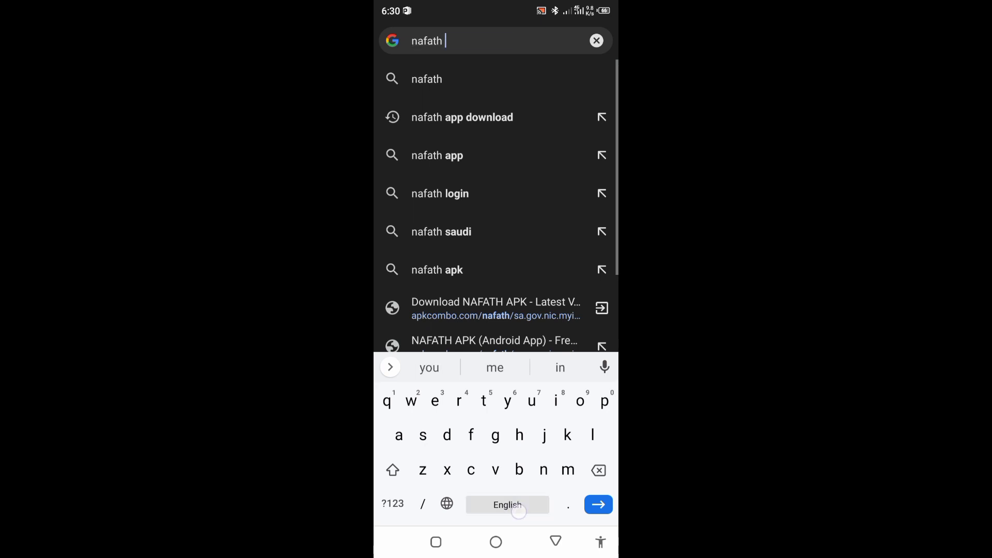
type(" apk")
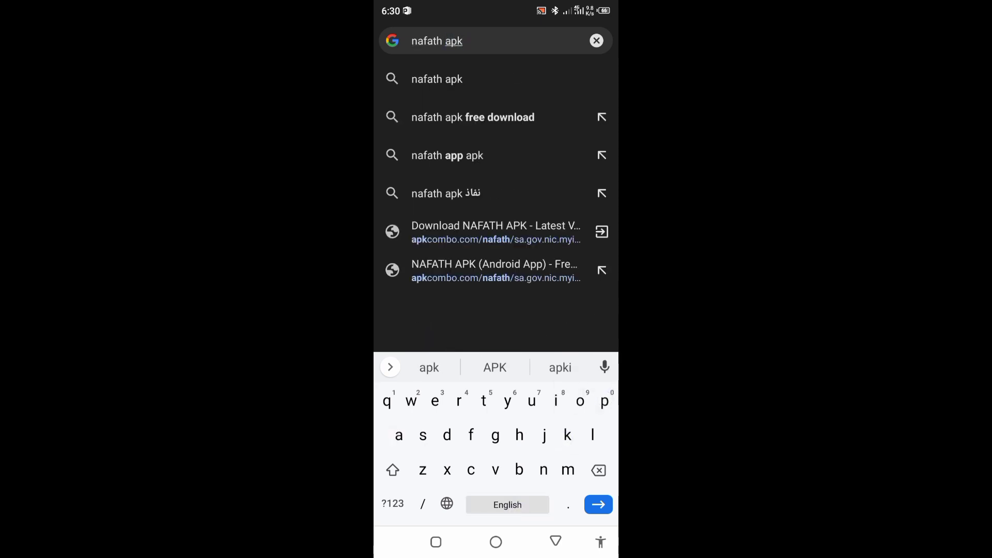
left_click(462, 117)
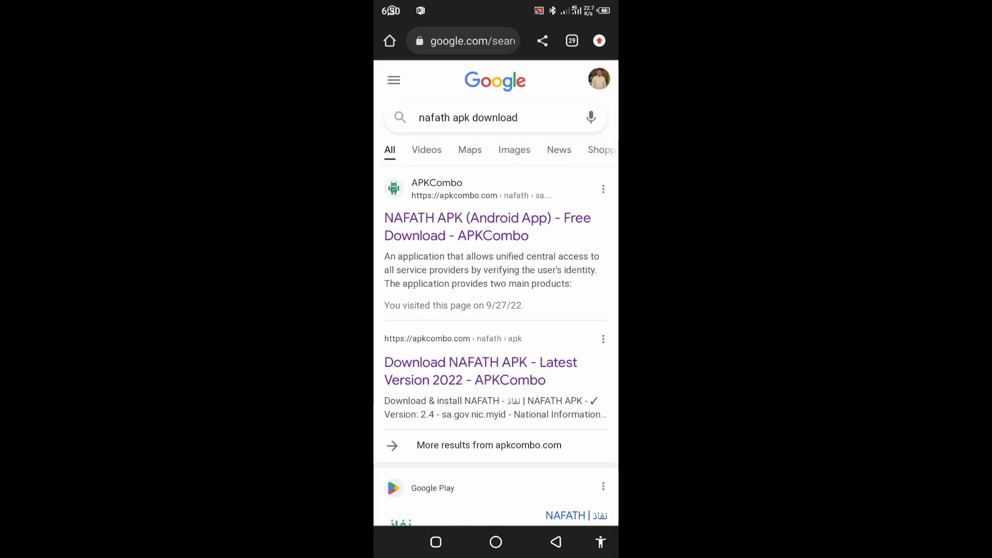
- Download the NAFATH 2.4 APK (12.11 MB) from APKCombo, confirming the repeat download
left_click_drag(543, 70, 403, 70)
left_click(581, 231)
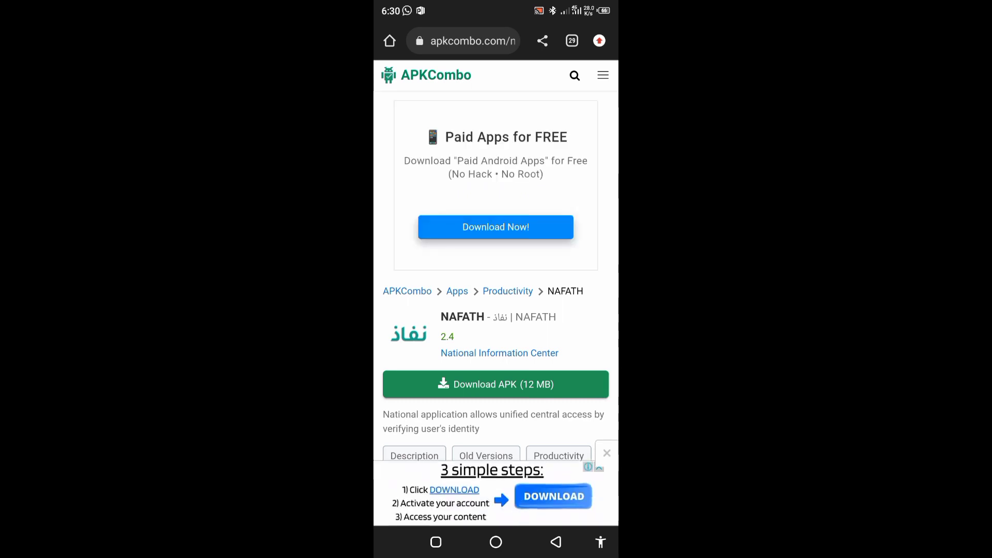
left_click(559, 388)
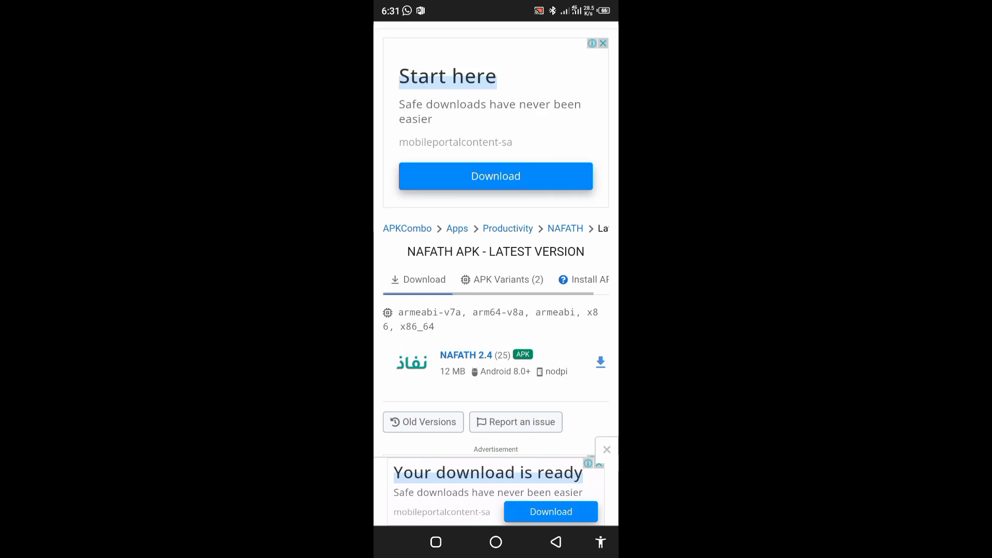
left_click(600, 362)
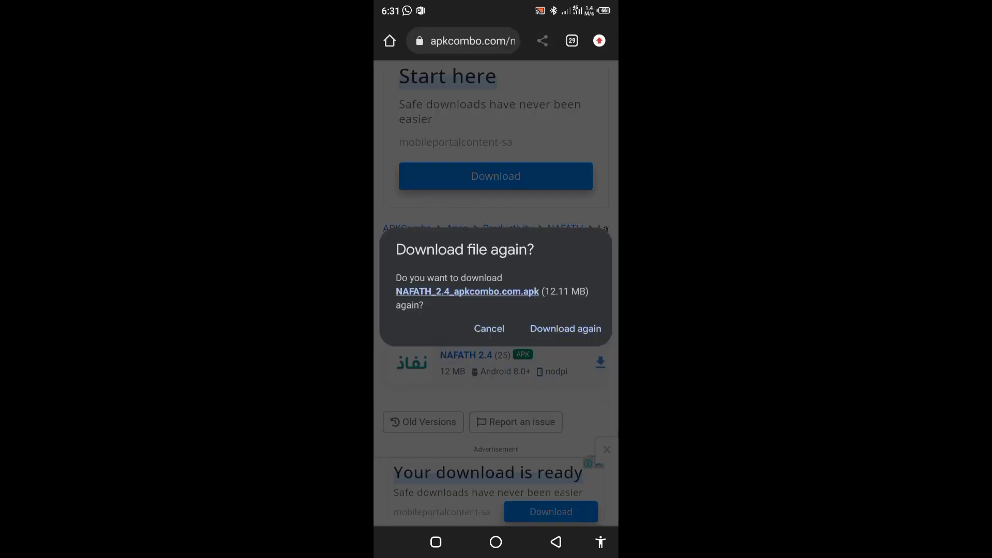
left_click(578, 329)
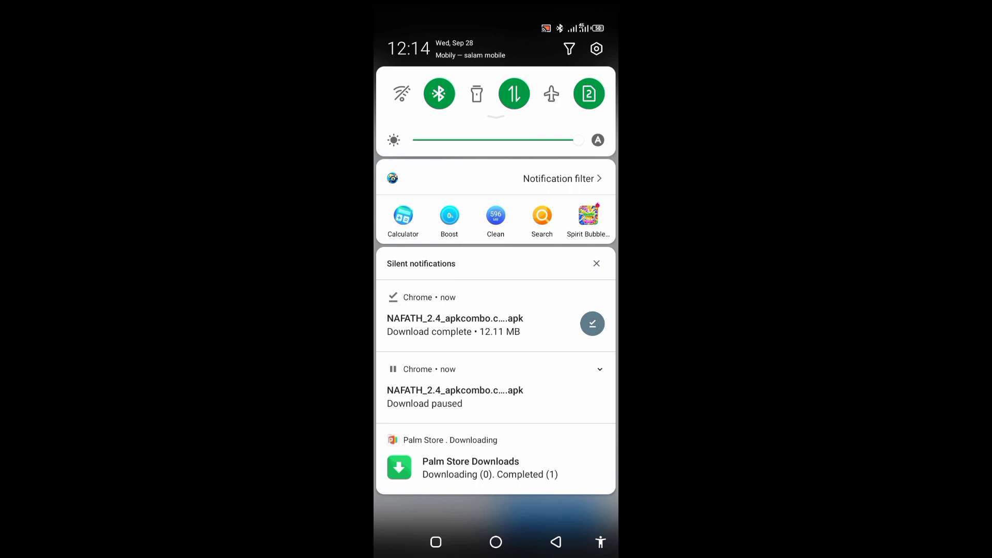
- Install NAFATH from the downloaded APK and launch it
left_click(456, 324)
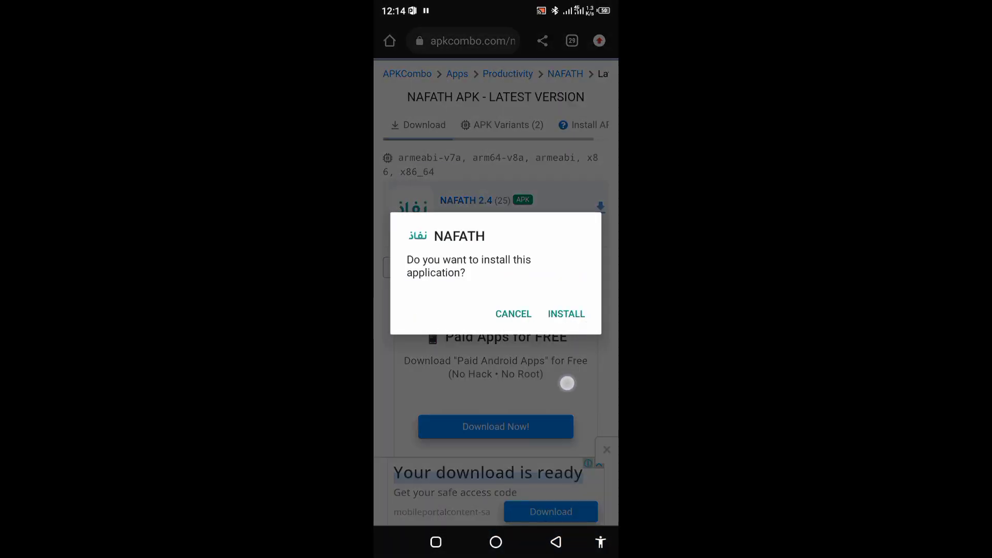
left_click(567, 315)
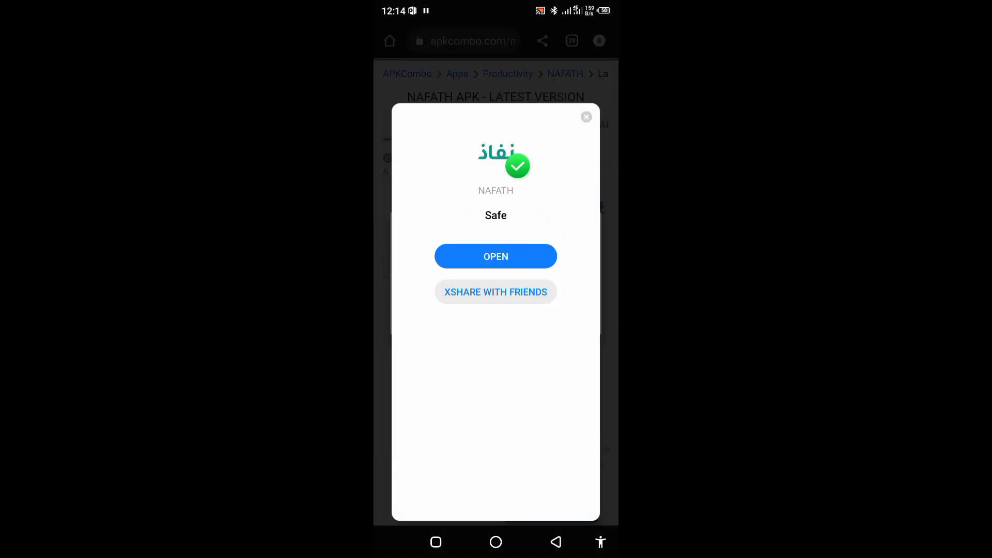
left_click(496, 256)
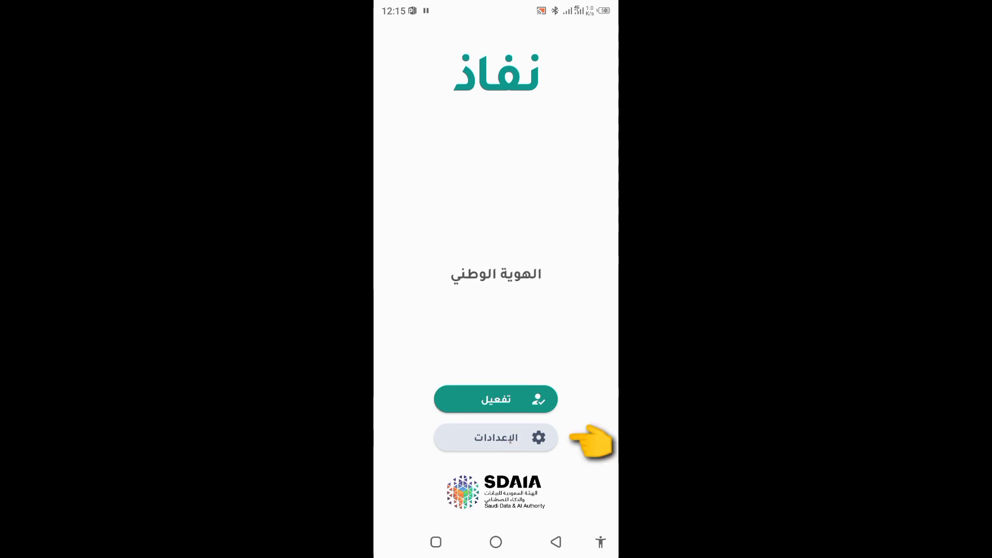
- Switch NAFATH's language from Arabic to English in Settings and return to the start screen
left_click(496, 438)
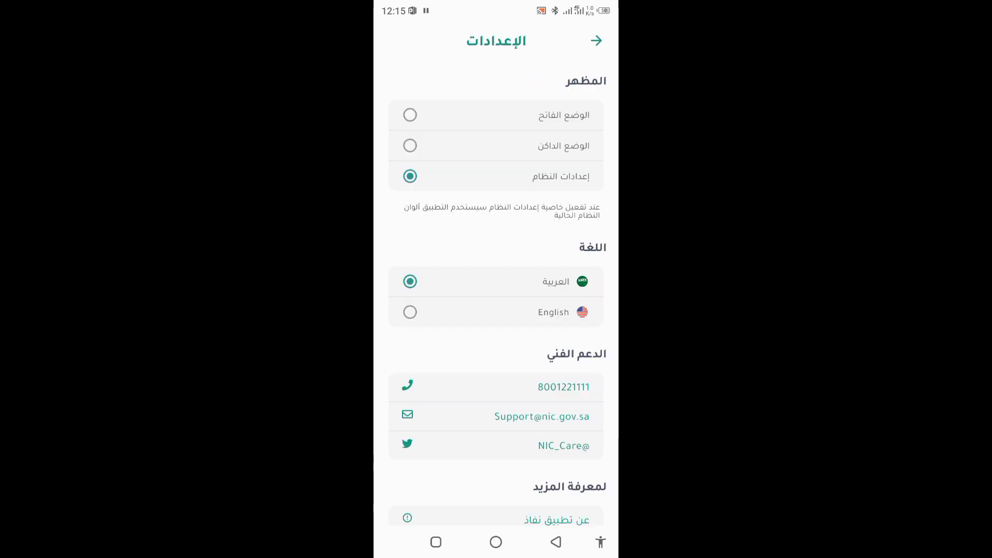
left_click(589, 312)
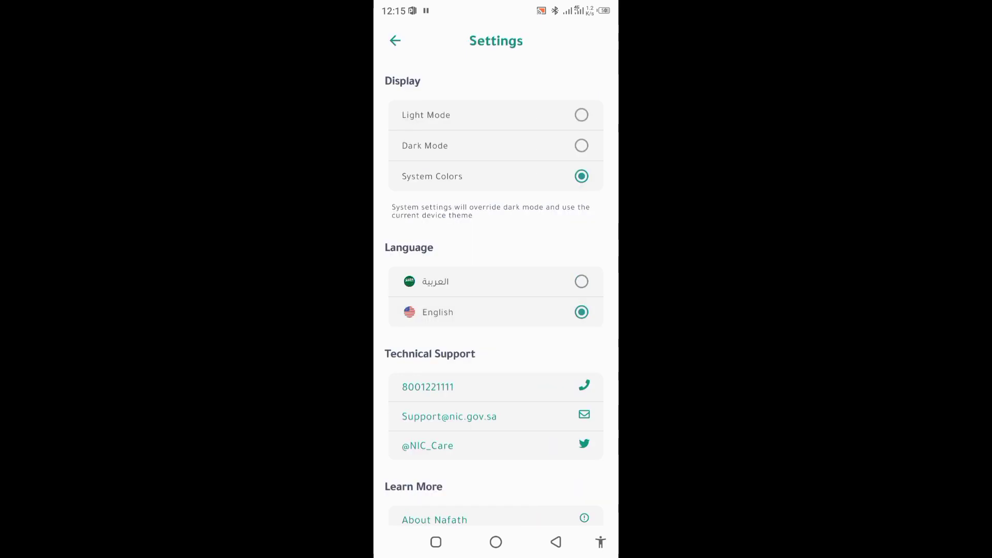
left_click(396, 40)
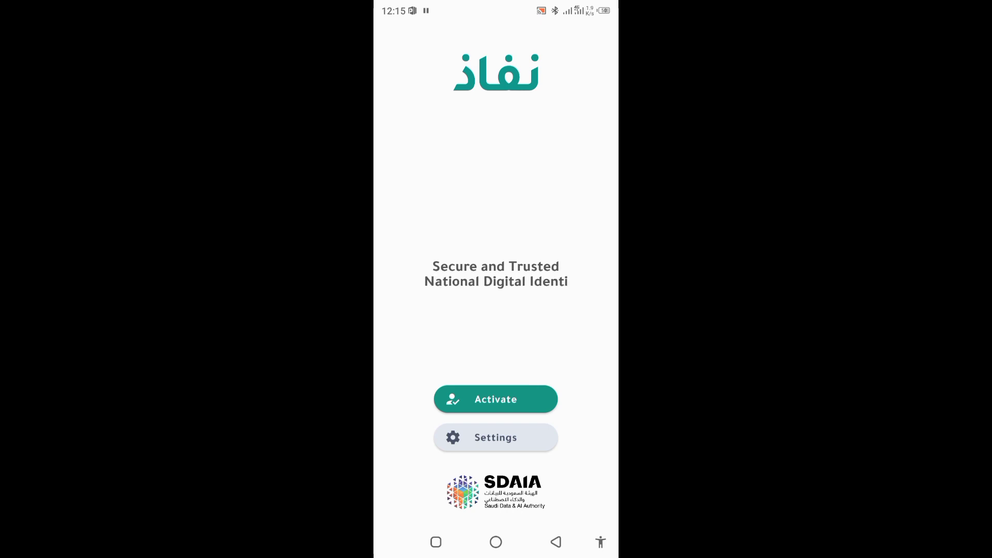
- Begin activation and submit the National ID and NAFATH password
left_click(466, 402)
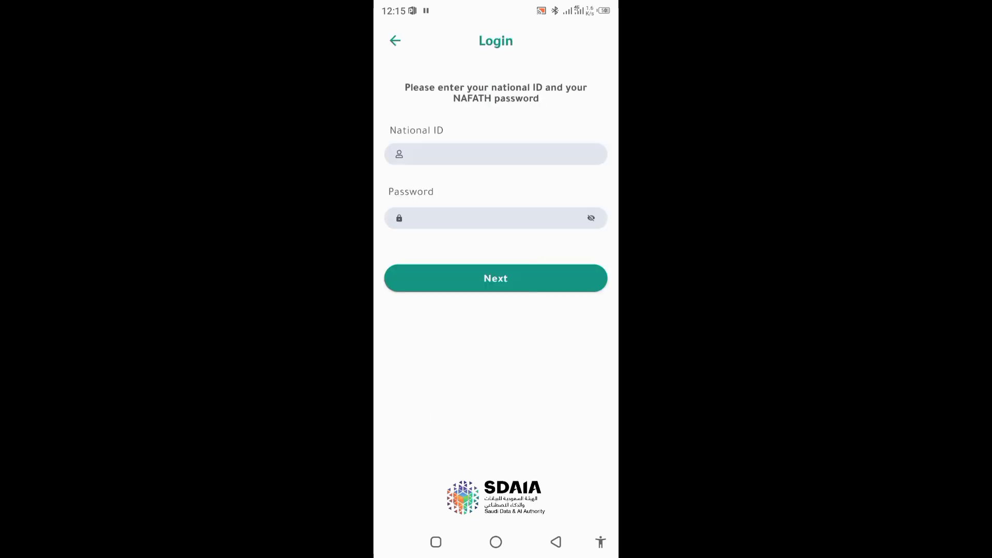
left_click(497, 154)
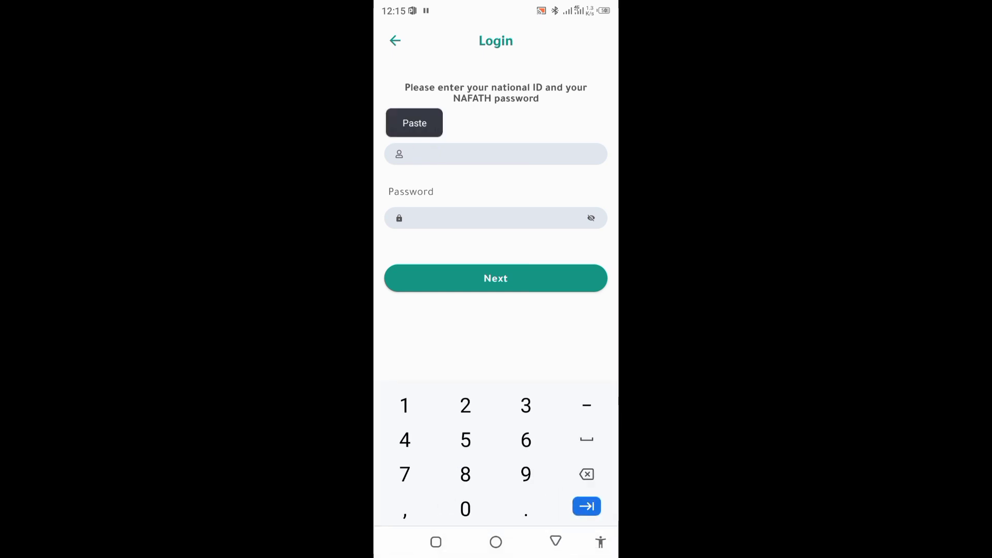
left_click(465, 406)
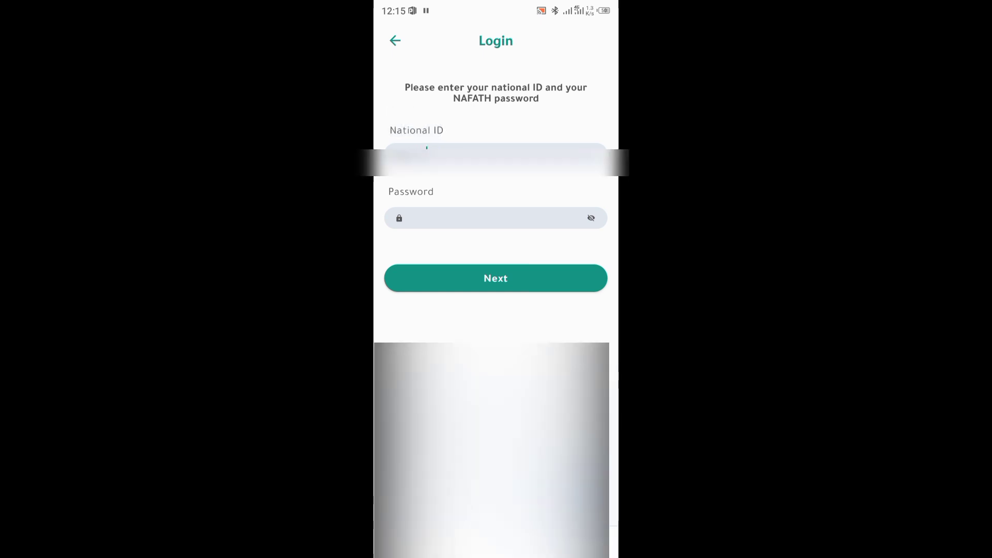
left_click(466, 405)
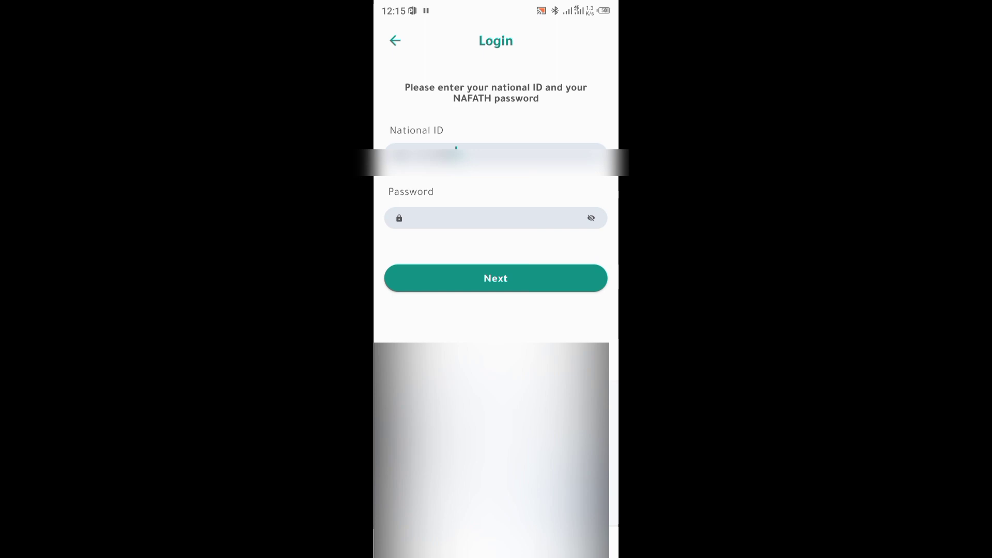
left_click(496, 218)
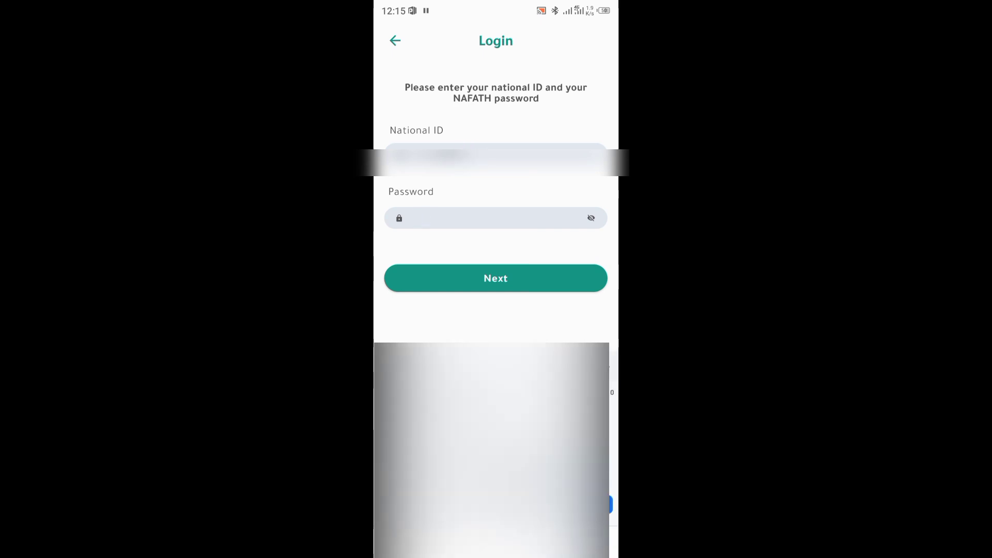
type("••")
type("••••")
type("•••")
left_click(495, 278)
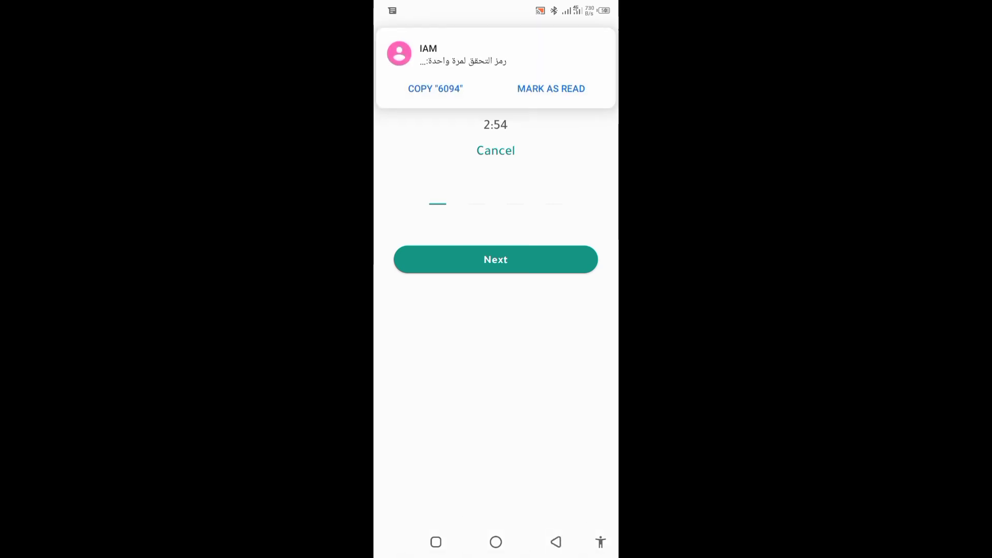
- Fill the SMS verification code and enter a new six-digit PIN
left_click(447, 86)
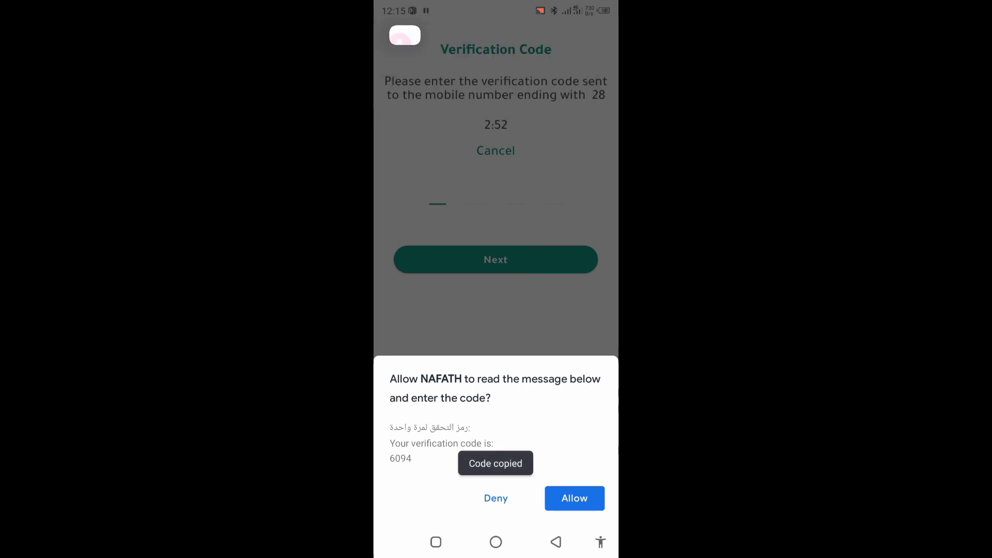
left_click(574, 497)
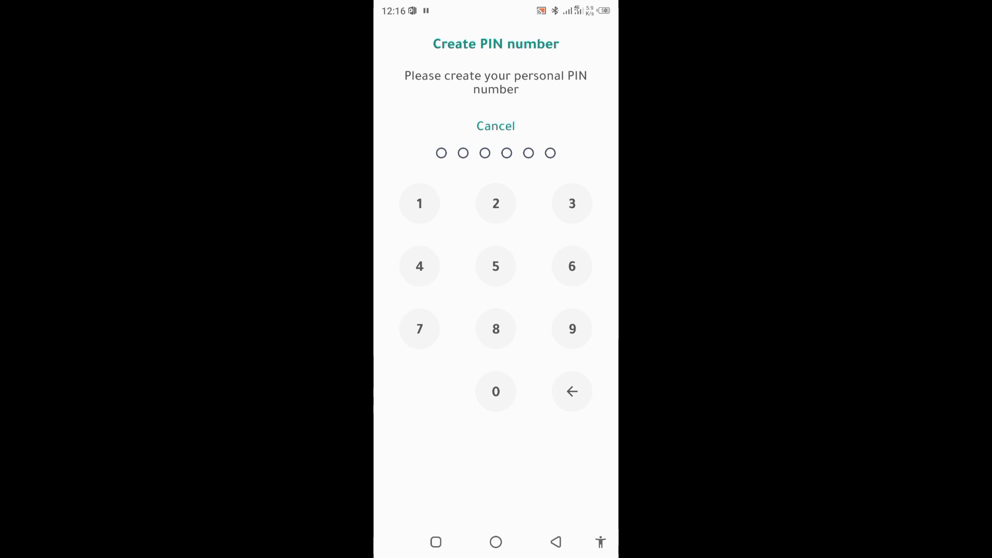
left_click(497, 204)
left_click(496, 266)
left_click(573, 204)
left_click(572, 266)
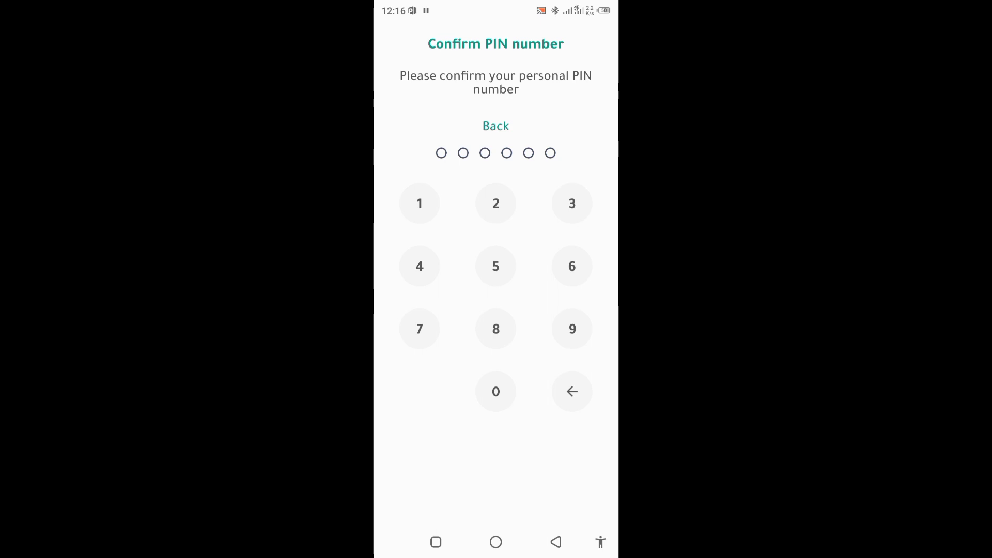
- Re-enter the six-digit PIN to confirm it, moving on to face verification
left_click(496, 203)
left_click(496, 266)
left_click(573, 203)
left_click(572, 266)
left_click(573, 329)
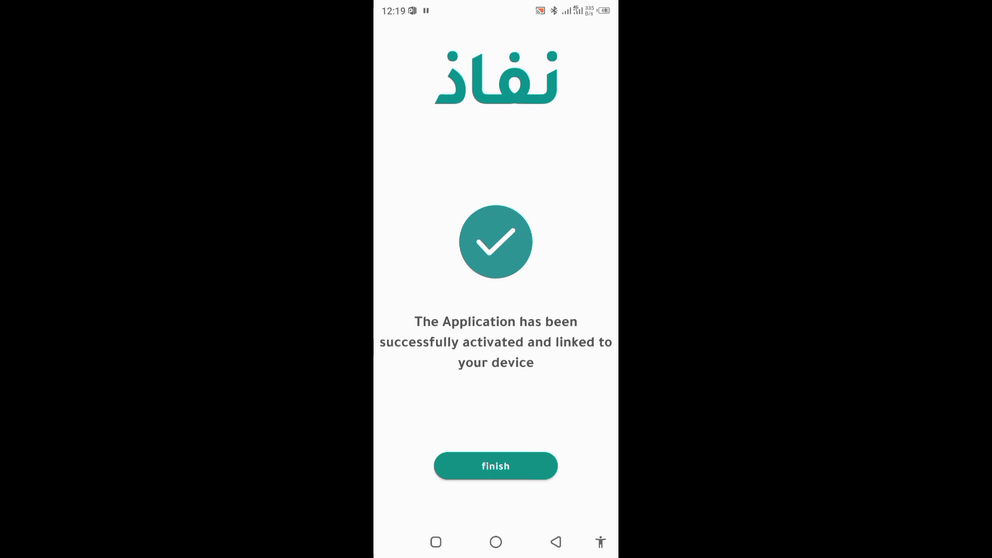
- Finish activation on the success screen, reaching the welcome menu with Requests and Settings
left_click(538, 468)
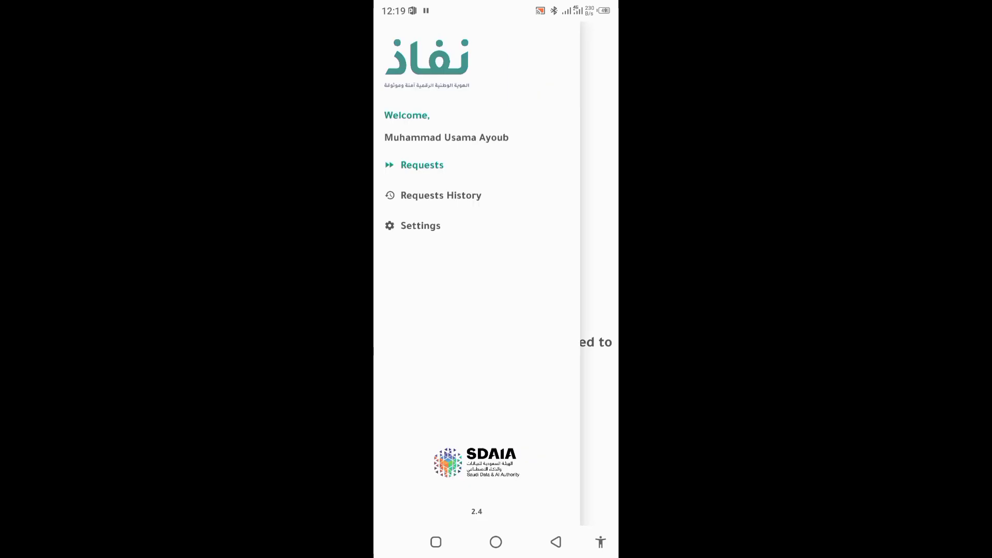